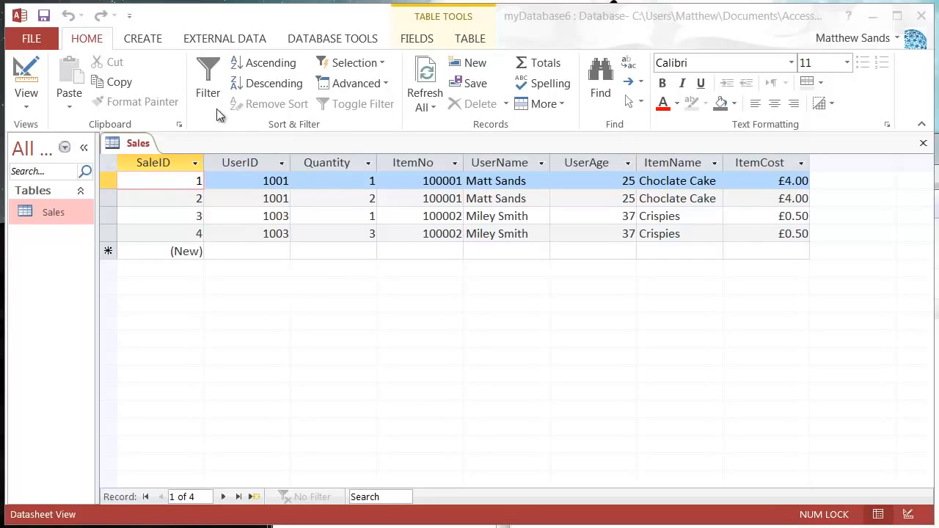
Start the Table Analyzer Wizard and choose the Sales table as the one to split.
{"action": "left_click", "coordinate": [335, 37]}
{"action": "left_click", "coordinate": [339, 44]}
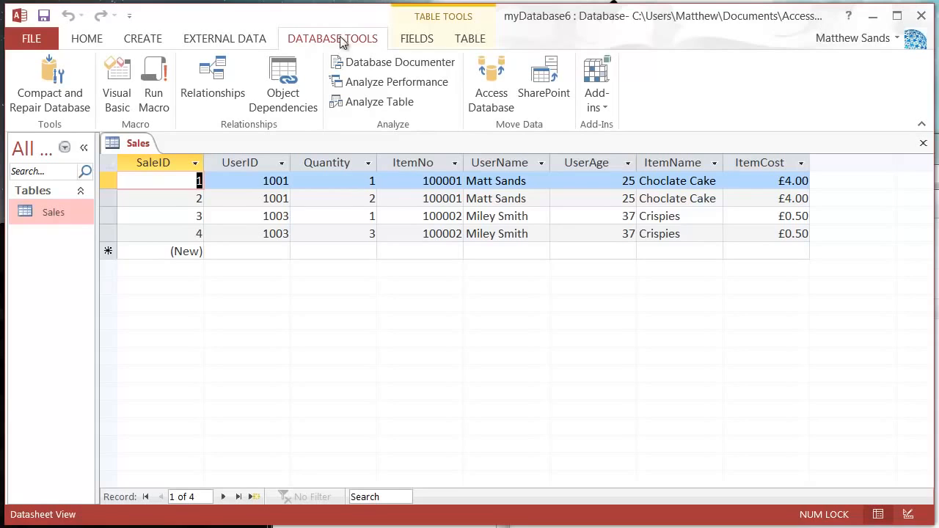
{"action": "left_click", "coordinate": [391, 102]}
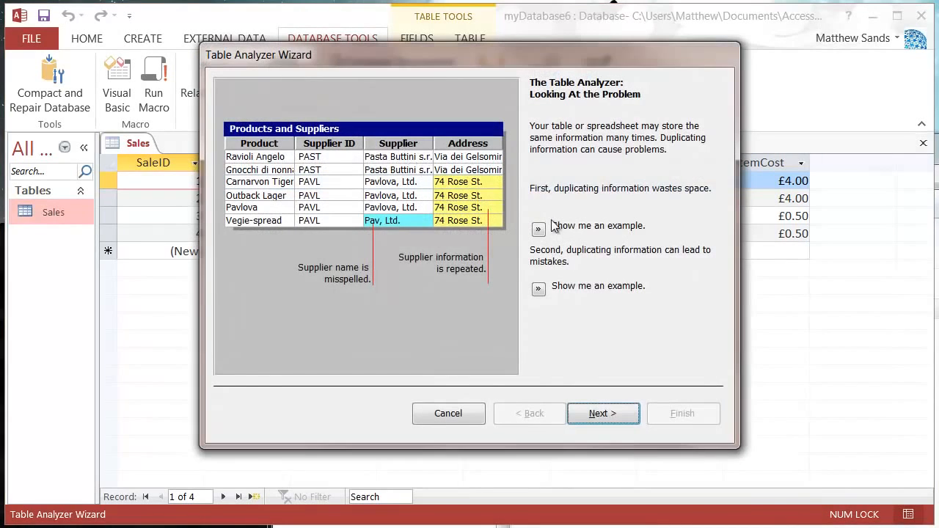
{"action": "left_click", "coordinate": [601, 414]}
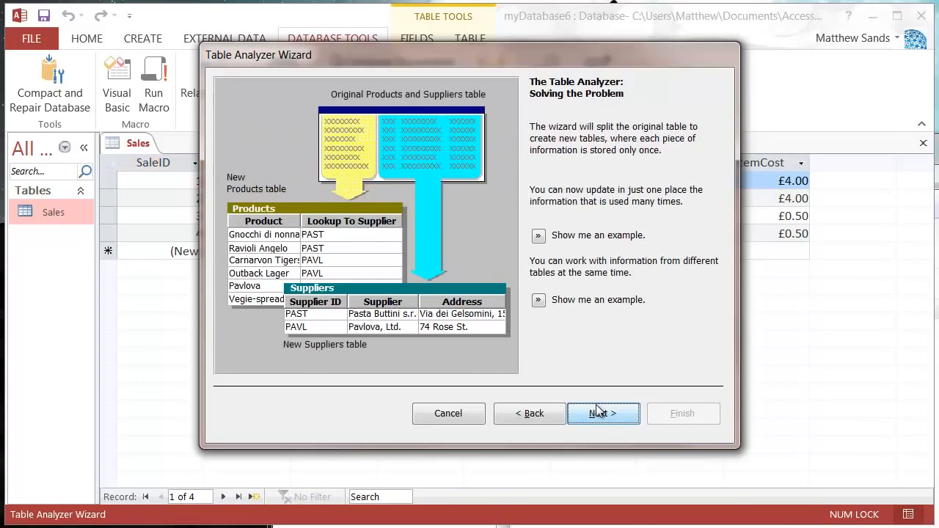
{"action": "left_click", "coordinate": [599, 414]}
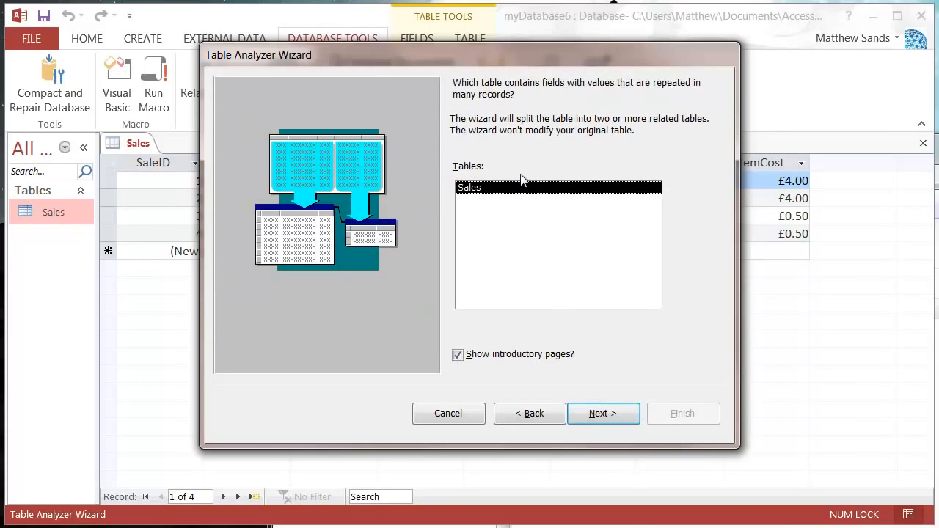
{"action": "left_click", "coordinate": [580, 419]}
Let the wizard decide the field grouping and enlarge the three proposed tables to show all their fields.
{"action": "left_click", "coordinate": [481, 170]}
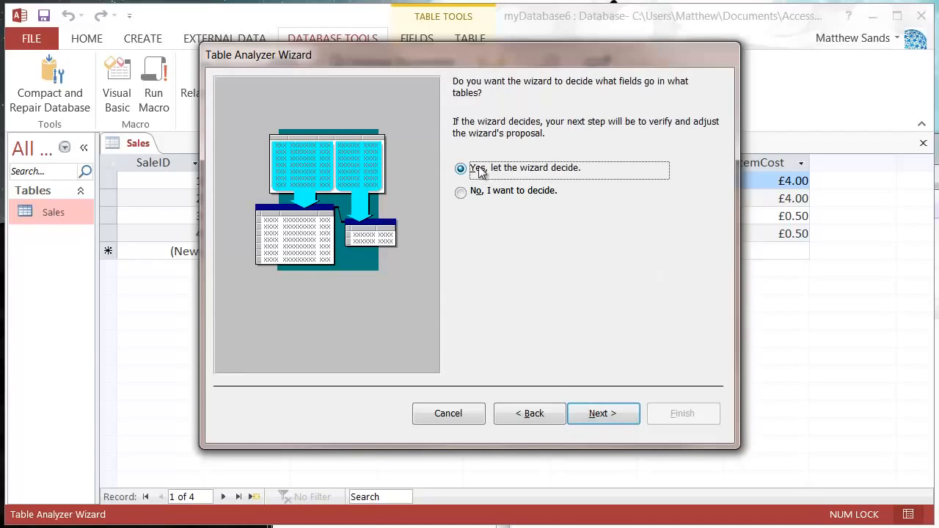
{"action": "left_click", "coordinate": [600, 413]}
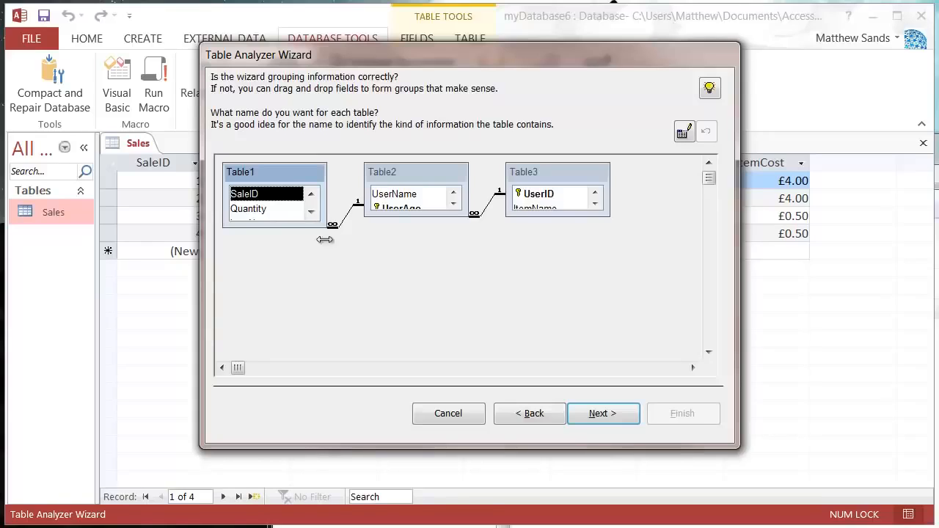
{"action": "left_click_drag", "start_coordinate": [326, 226], "coordinate": [335, 341]}
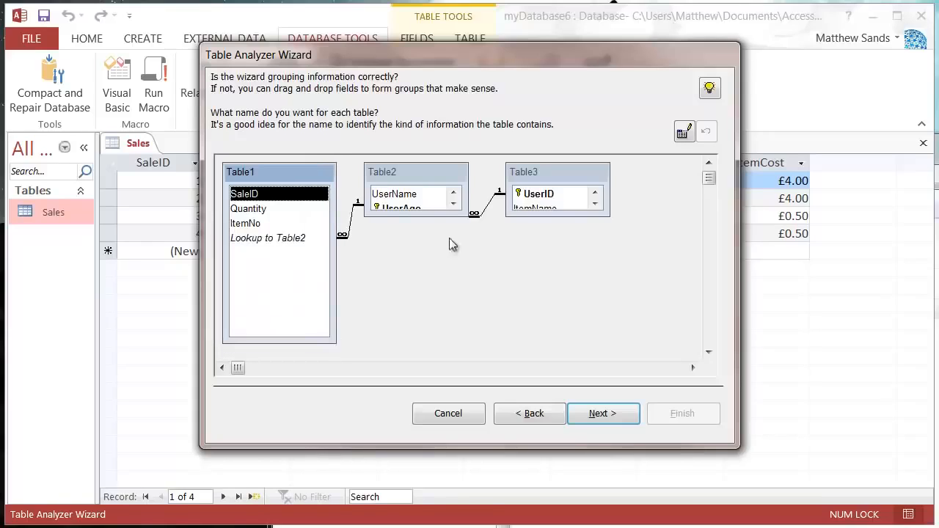
{"action": "left_click_drag", "start_coordinate": [466, 216], "coordinate": [466, 350]}
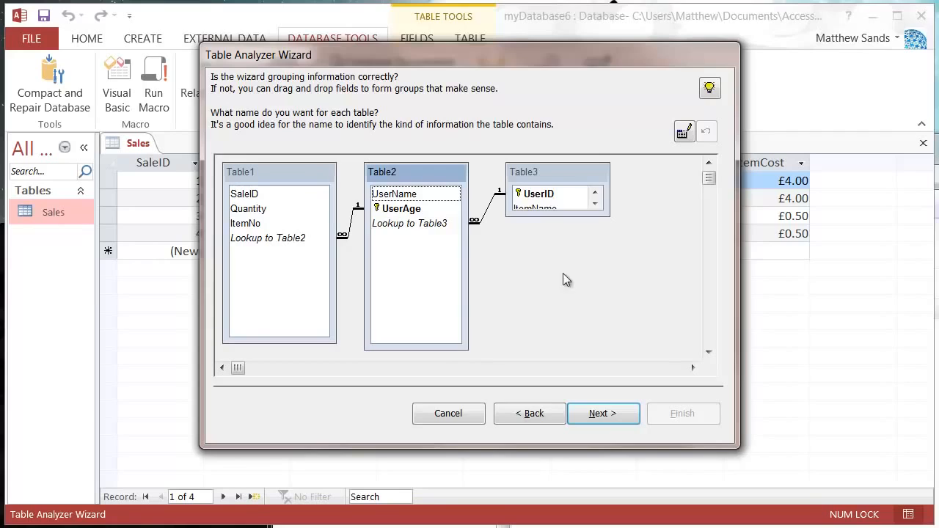
{"action": "left_click_drag", "start_coordinate": [609, 216], "coordinate": [615, 336]}
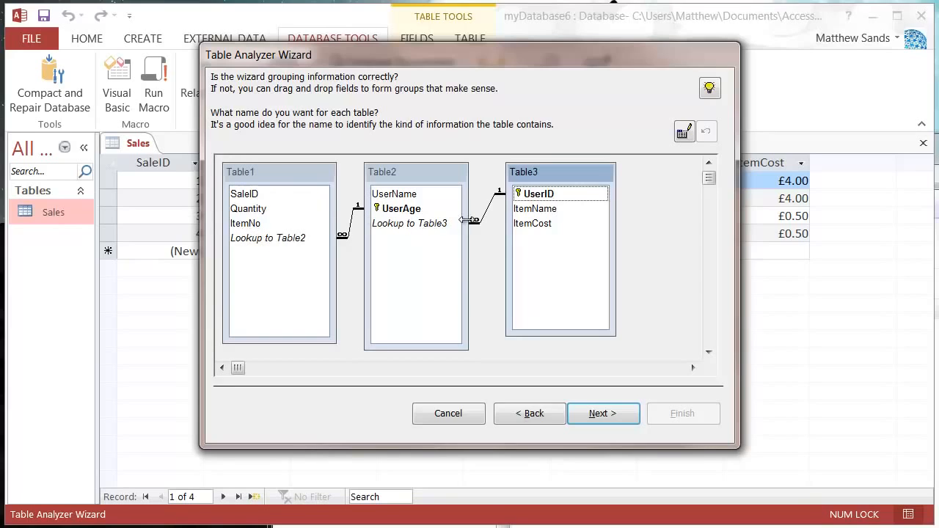
Move UserID out of Table3 into Table2, above UserName, and select Table1's lookup field to Table2.
{"action": "left_click_drag", "start_coordinate": [530, 195], "coordinate": [259, 254]}
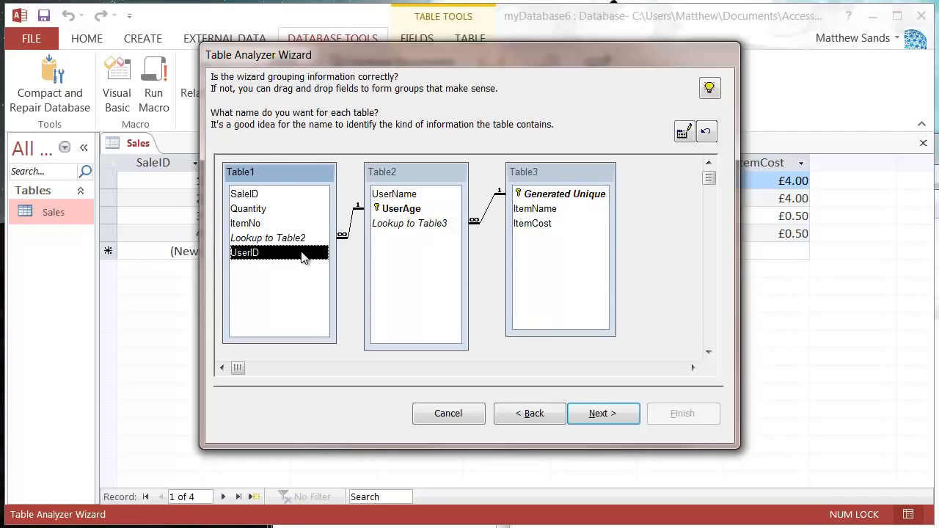
{"action": "left_click_drag", "start_coordinate": [303, 257], "coordinate": [433, 200]}
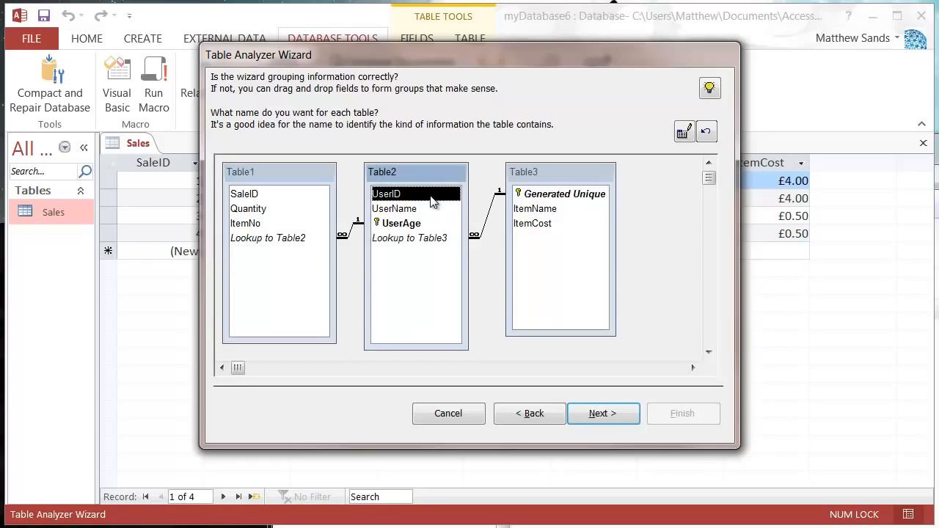
{"action": "left_click", "coordinate": [292, 239]}
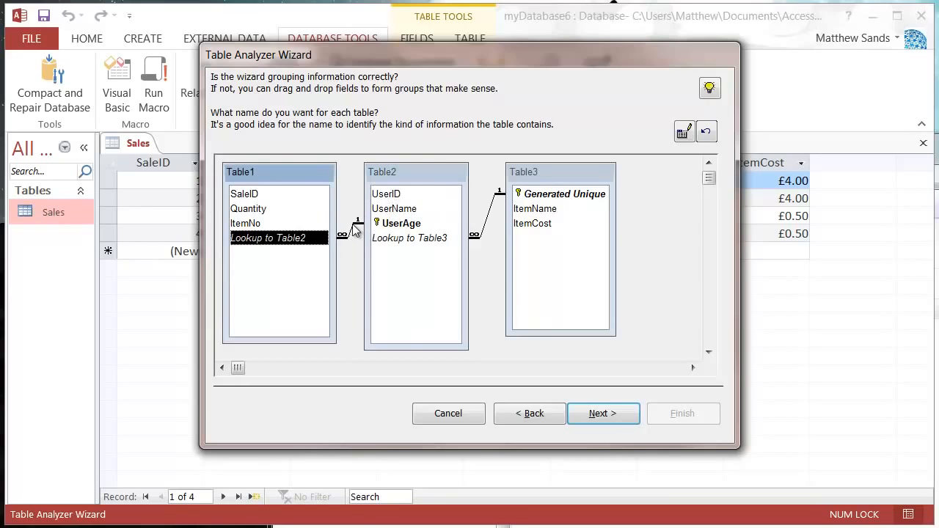
Return to the grouping choice, opt to decide the fields manually, and enlarge Table1 to show all its fields.
{"action": "left_click", "coordinate": [530, 413]}
{"action": "left_click", "coordinate": [486, 194]}
{"action": "left_click", "coordinate": [598, 413]}
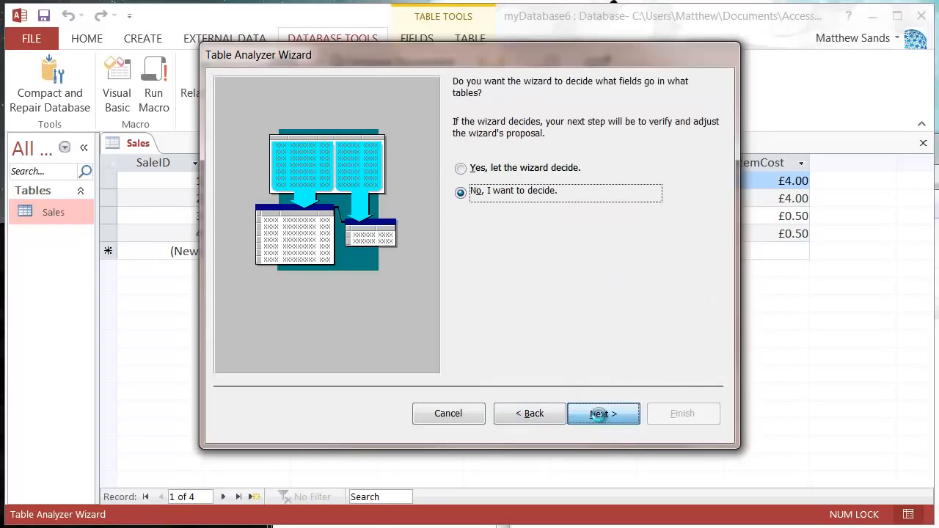
{"action": "left_click_drag", "start_coordinate": [327, 241], "coordinate": [334, 359]}
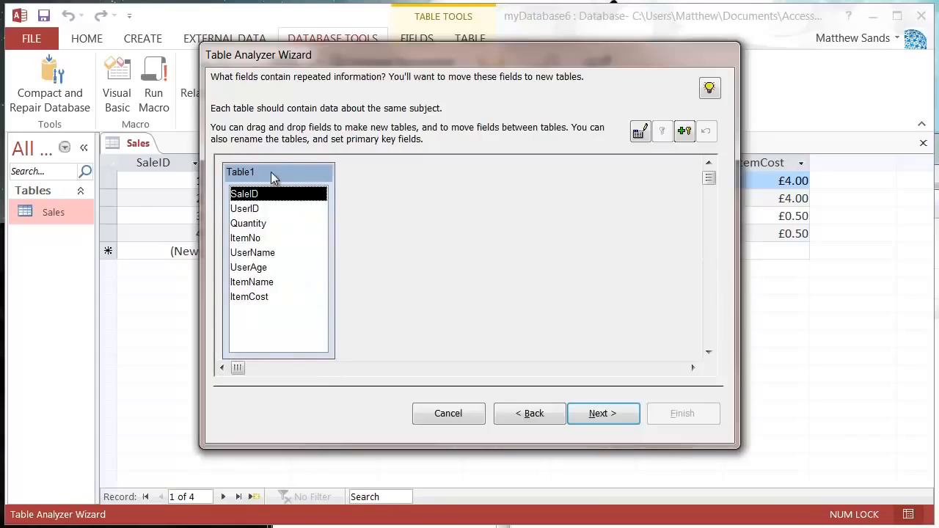
Split UserID out of Table1 into a new table named Users.
{"action": "left_click_drag", "start_coordinate": [271, 172], "coordinate": [427, 186]}
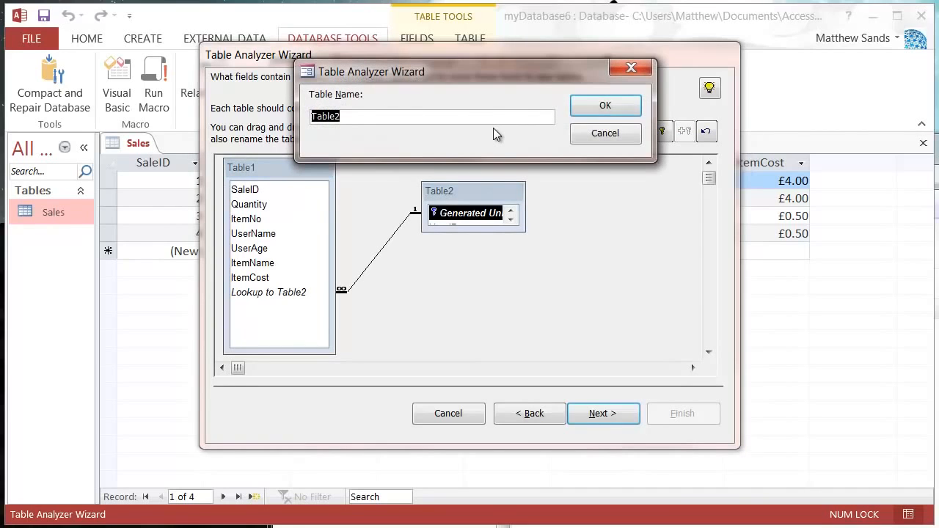
{"action": "type", "text": "Users"}
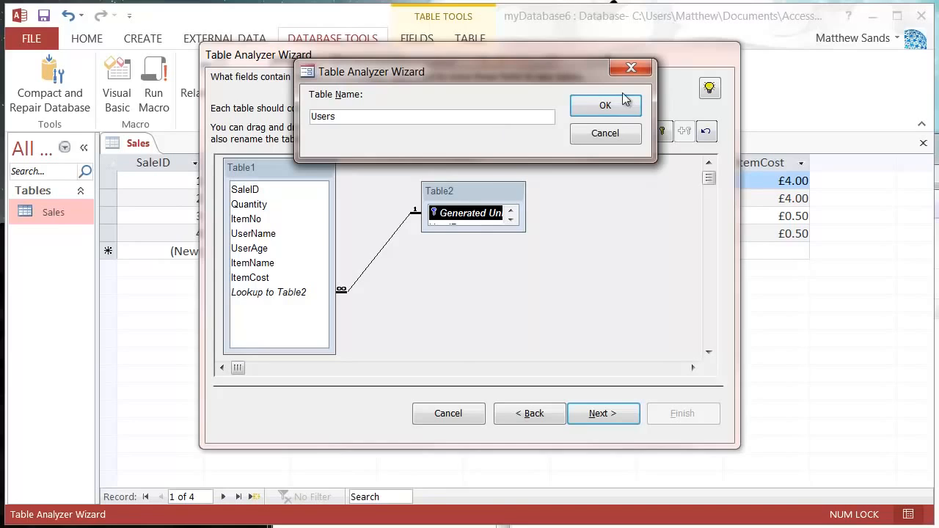
{"action": "left_click", "coordinate": [605, 105]}
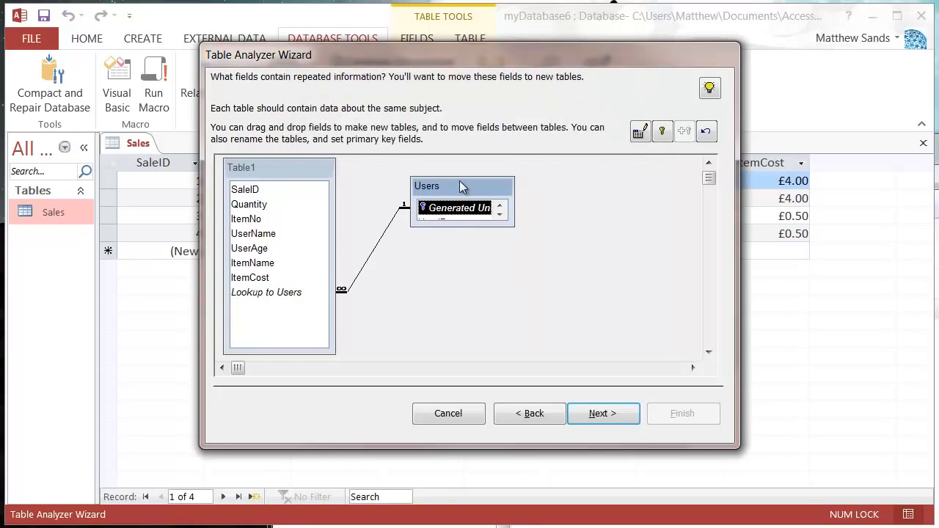
Make UserID the primary key of the Users table and move UserName and UserAge into it from Table1.
{"action": "left_click_drag", "start_coordinate": [500, 209], "coordinate": [543, 341]}
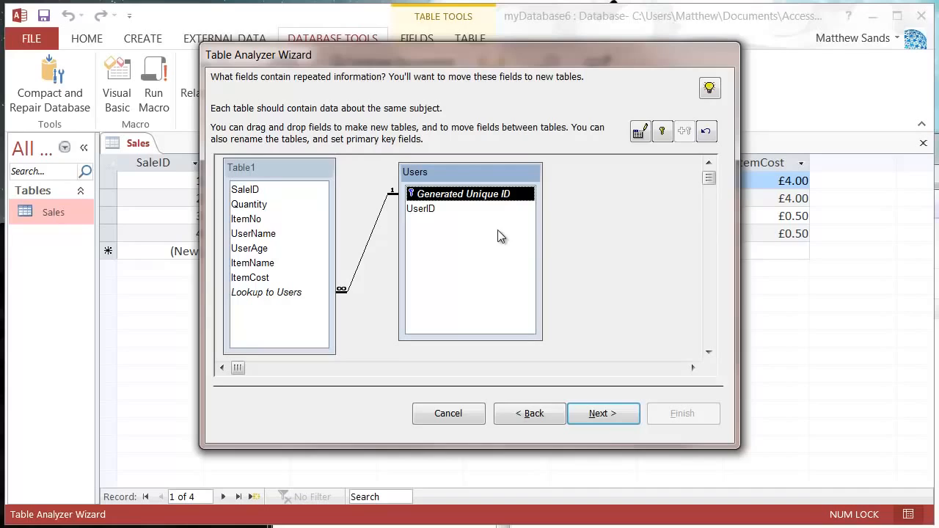
{"action": "left_click", "coordinate": [414, 209]}
{"action": "left_click", "coordinate": [663, 132]}
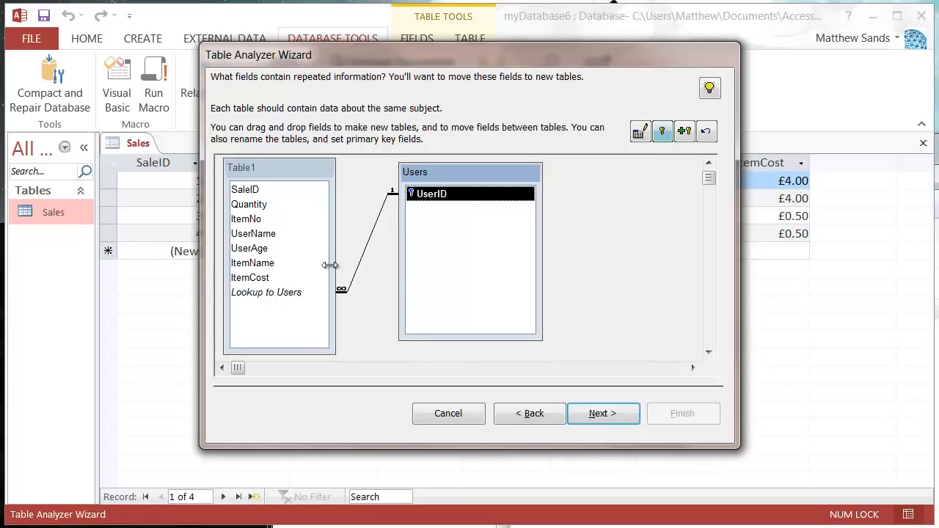
{"action": "left_click_drag", "start_coordinate": [253, 233], "coordinate": [434, 225]}
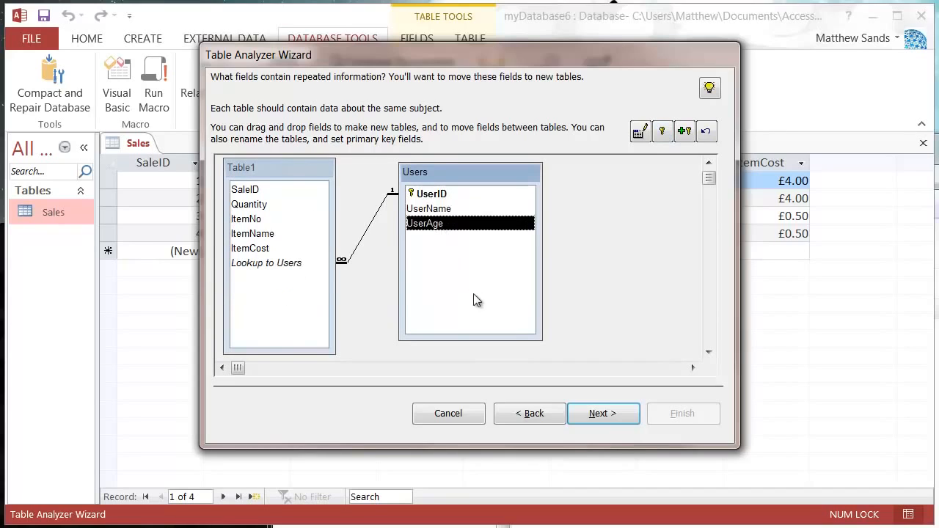
Try to rename Table1 as Sales and settle on the name SalesNew.
{"action": "left_click", "coordinate": [275, 164]}
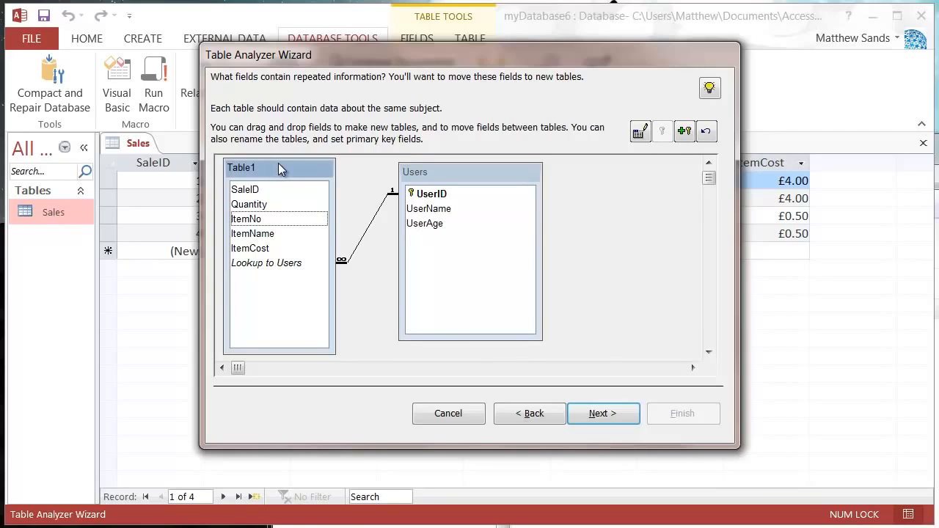
{"action": "left_click", "coordinate": [639, 131]}
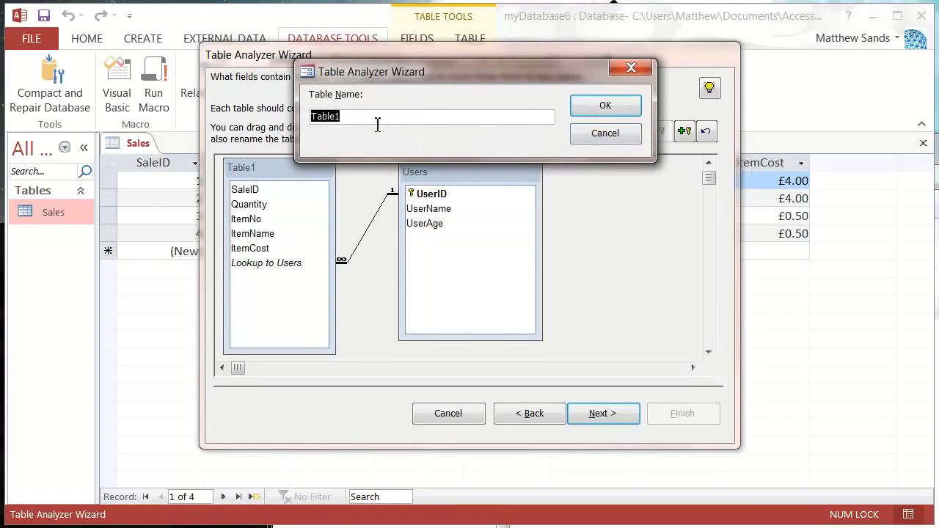
{"action": "type", "text": "Sales"}
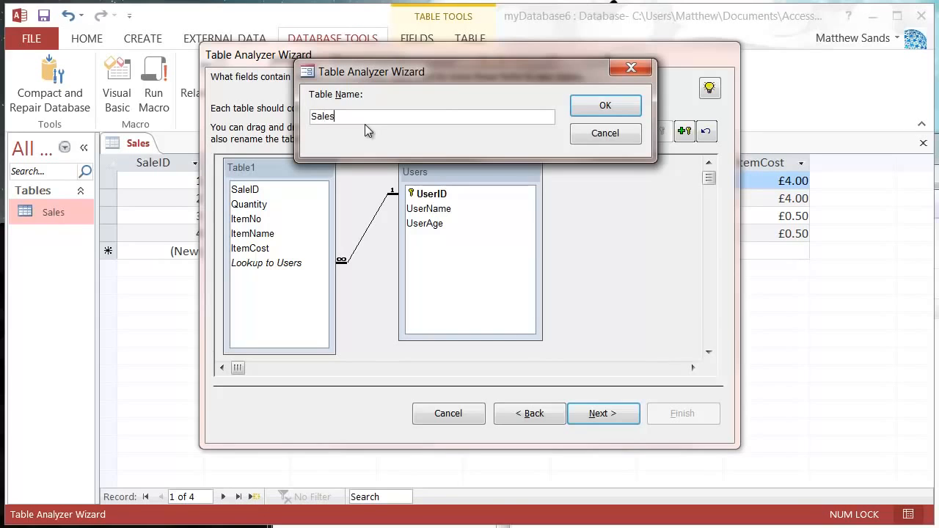
{"action": "left_click", "coordinate": [620, 108]}
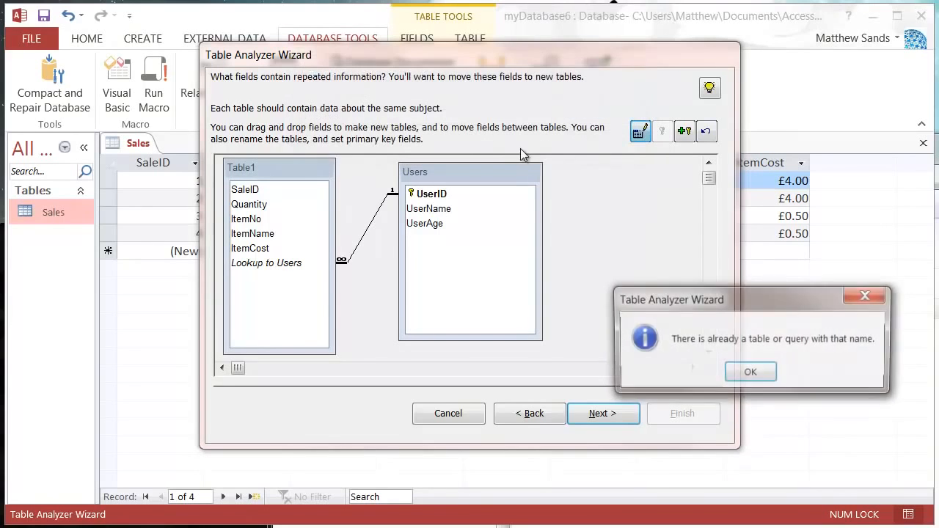
{"action": "left_click", "coordinate": [749, 373]}
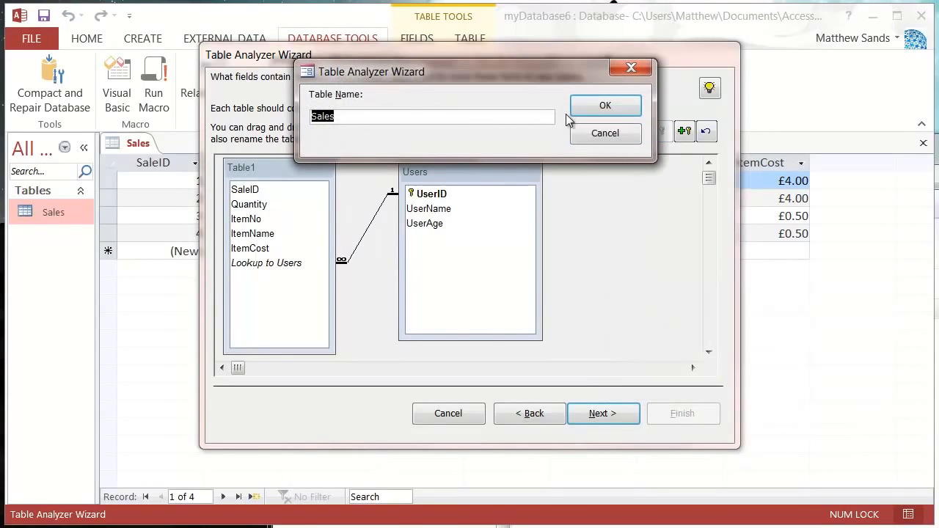
{"action": "left_click", "coordinate": [377, 116]}
{"action": "type", "text": "New"}
{"action": "left_click", "coordinate": [619, 108]}
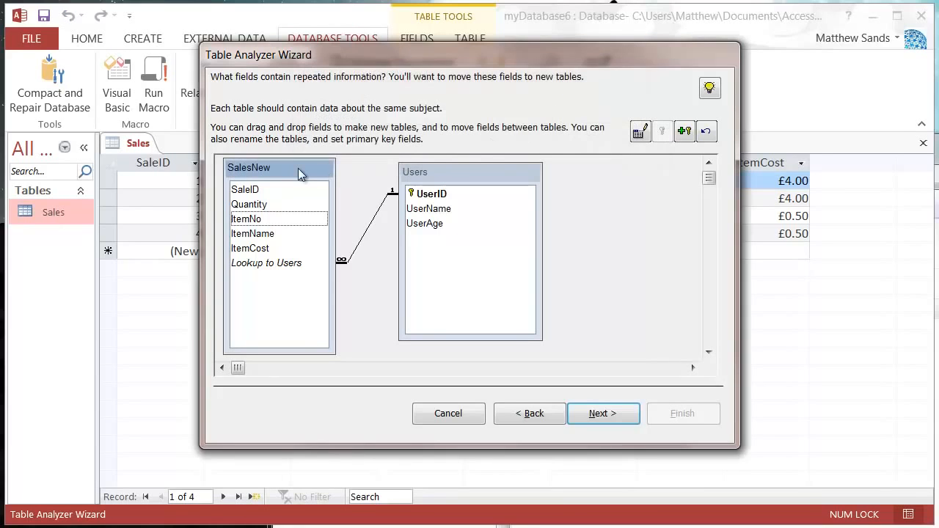
Split ItemNo out of SalesNew into a new table named Items.
{"action": "left_click", "coordinate": [288, 265]}
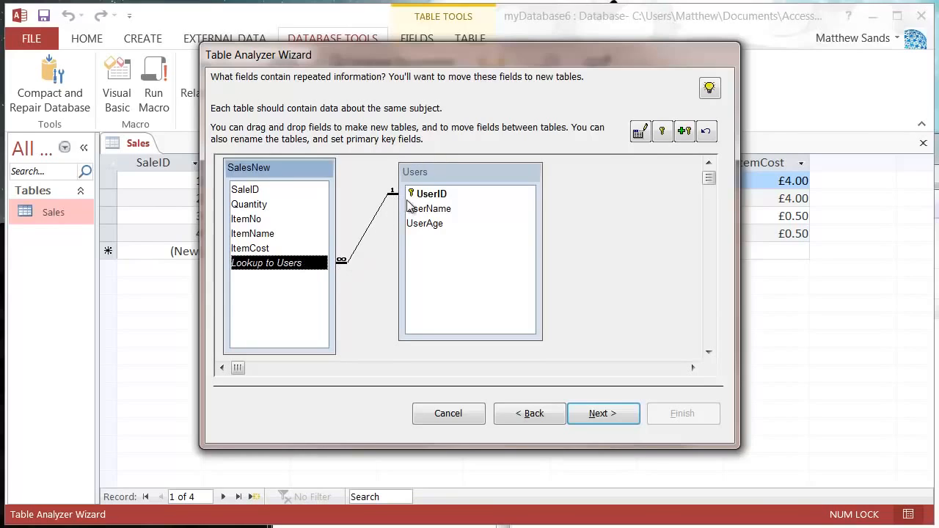
{"action": "left_click_drag", "start_coordinate": [283, 166], "coordinate": [291, 170]}
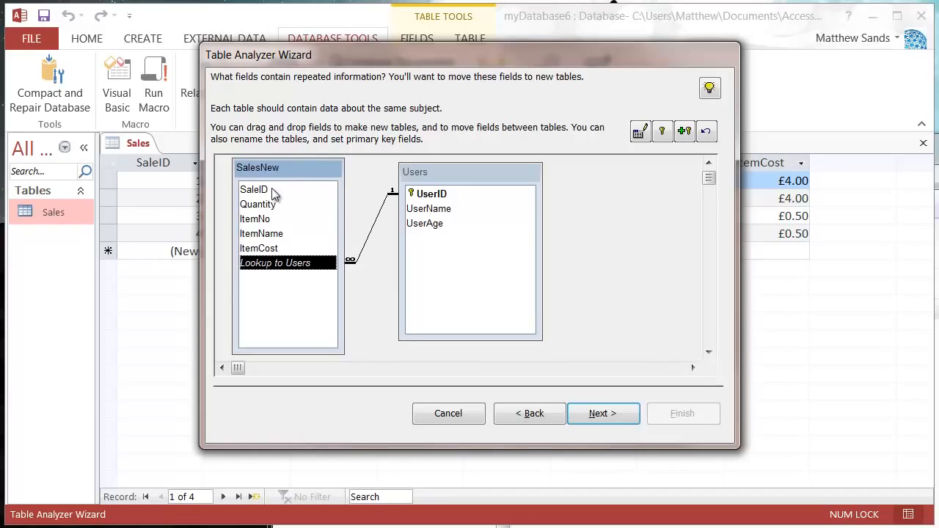
{"action": "left_click_drag", "start_coordinate": [273, 219], "coordinate": [611, 185]}
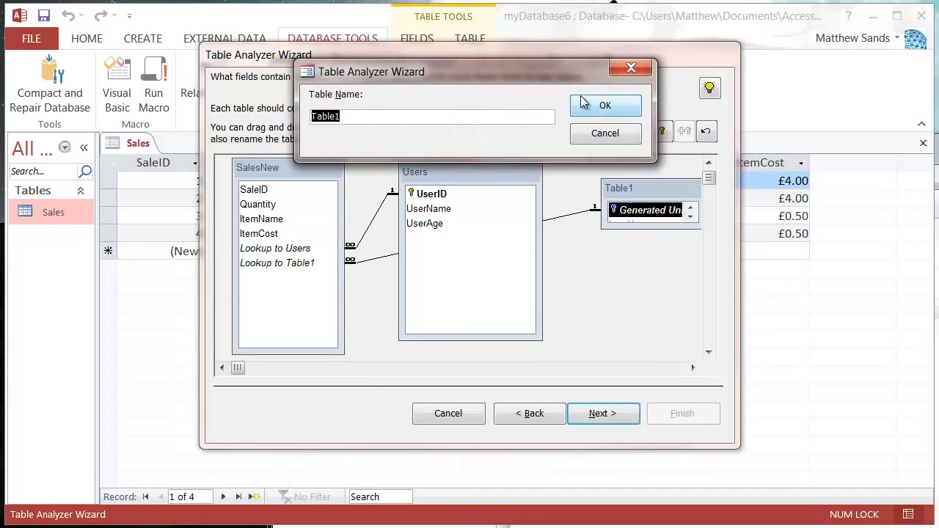
{"action": "type", "text": "Items"}
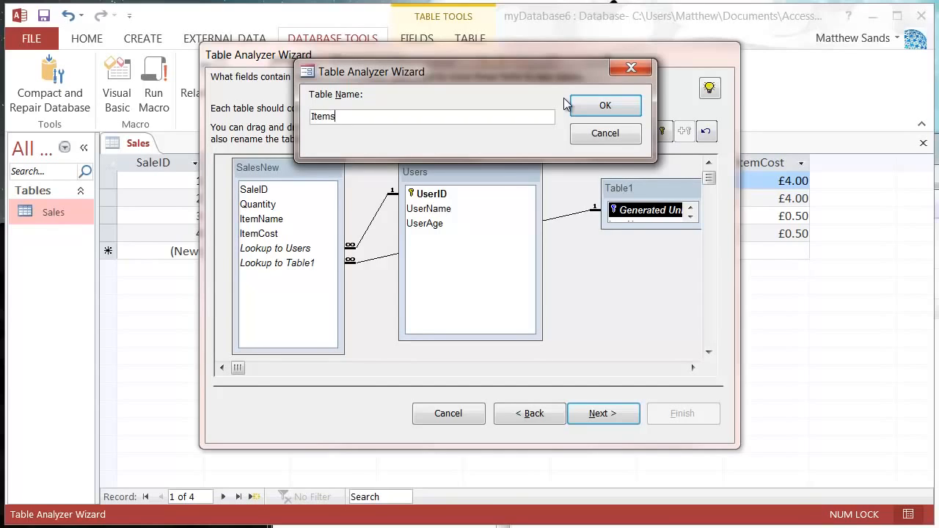
{"action": "left_click", "coordinate": [596, 111]}
Make ItemNo the primary key of the Items table and move ItemName and ItemCost into it from SalesNew.
{"action": "left_click_drag", "start_coordinate": [480, 176], "coordinate": [459, 170]}
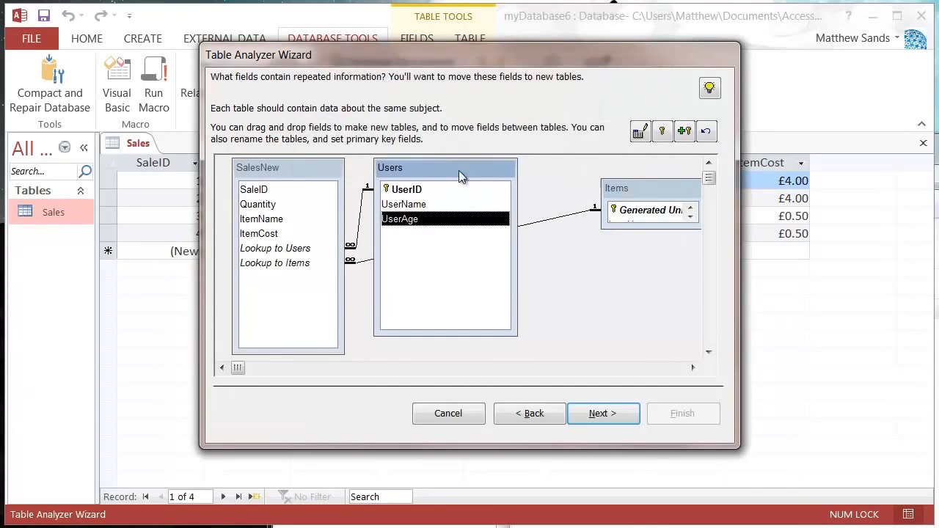
{"action": "left_click_drag", "start_coordinate": [619, 188], "coordinate": [567, 179]}
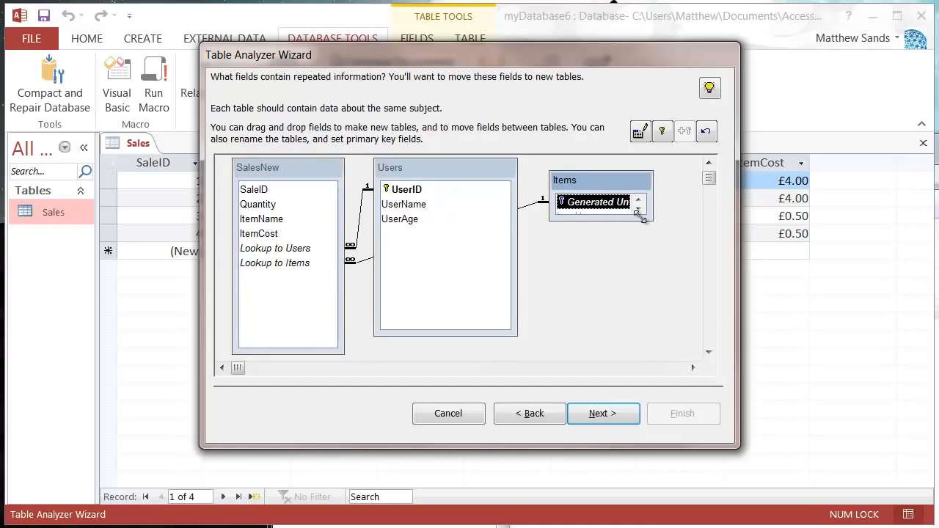
{"action": "left_click_drag", "start_coordinate": [643, 213], "coordinate": [666, 328]}
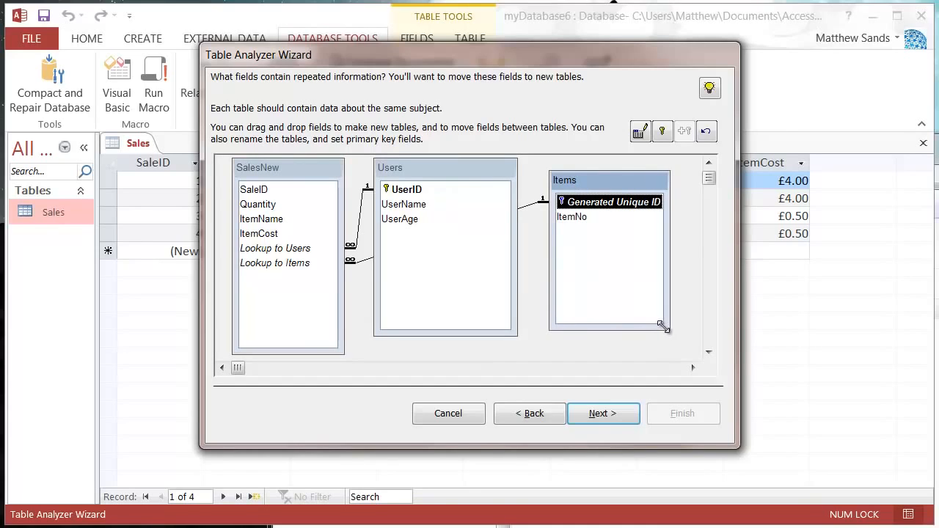
{"action": "left_click", "coordinate": [579, 217]}
{"action": "left_click", "coordinate": [661, 130]}
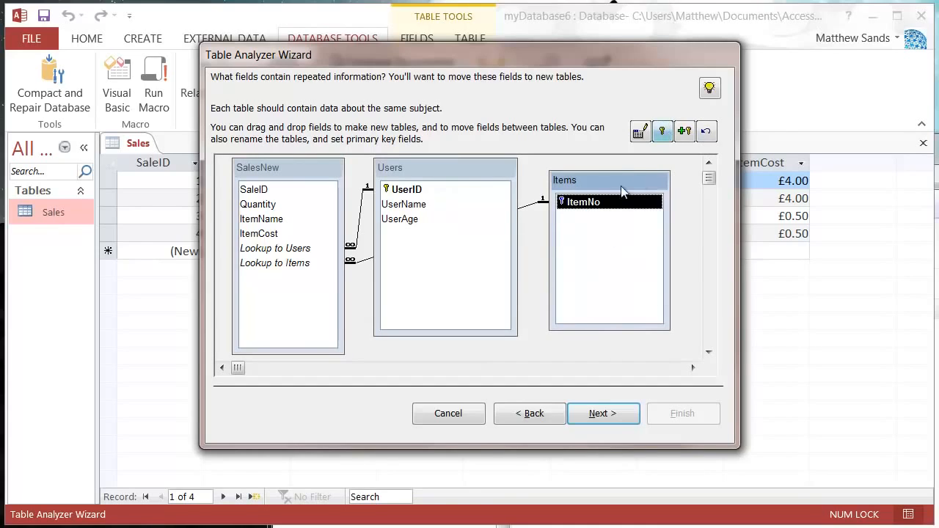
{"action": "left_click_drag", "start_coordinate": [275, 219], "coordinate": [586, 219]}
{"action": "left_click_drag", "start_coordinate": [256, 218], "coordinate": [640, 235]}
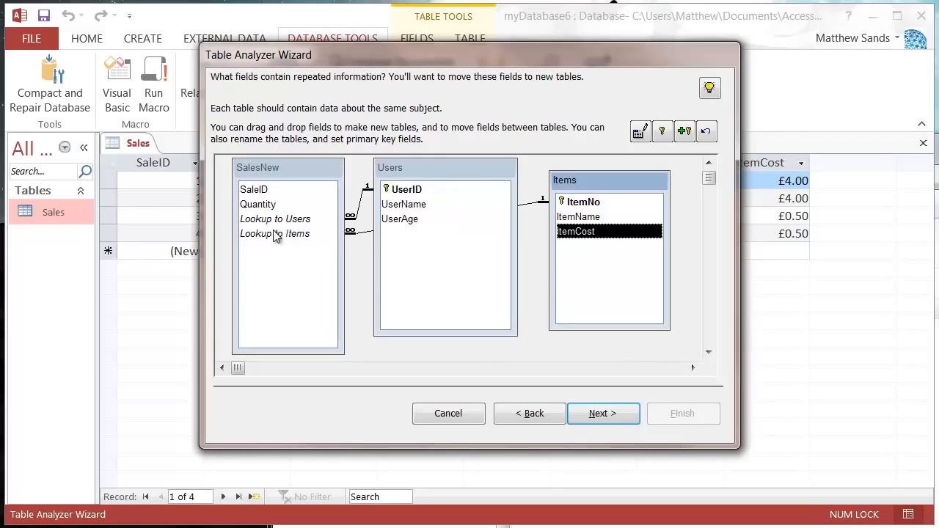
Finish the Table Analyzer Wizard without creating a query and dismiss the closing notice.
{"action": "left_click", "coordinate": [604, 414]}
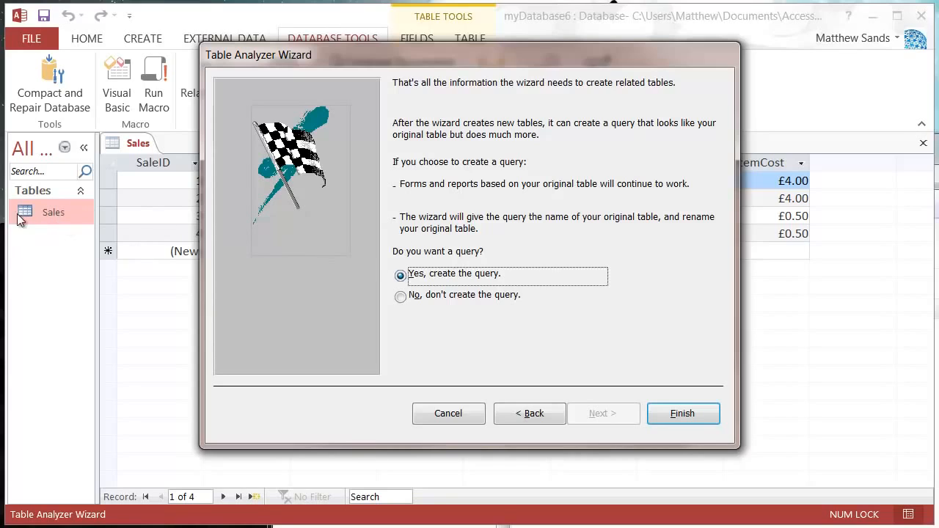
{"action": "left_click", "coordinate": [401, 297]}
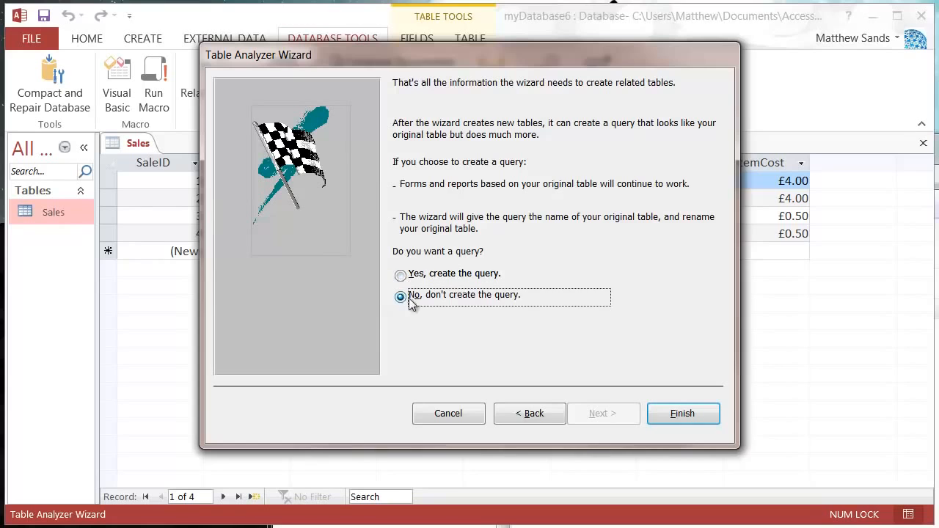
{"action": "left_click", "coordinate": [673, 415]}
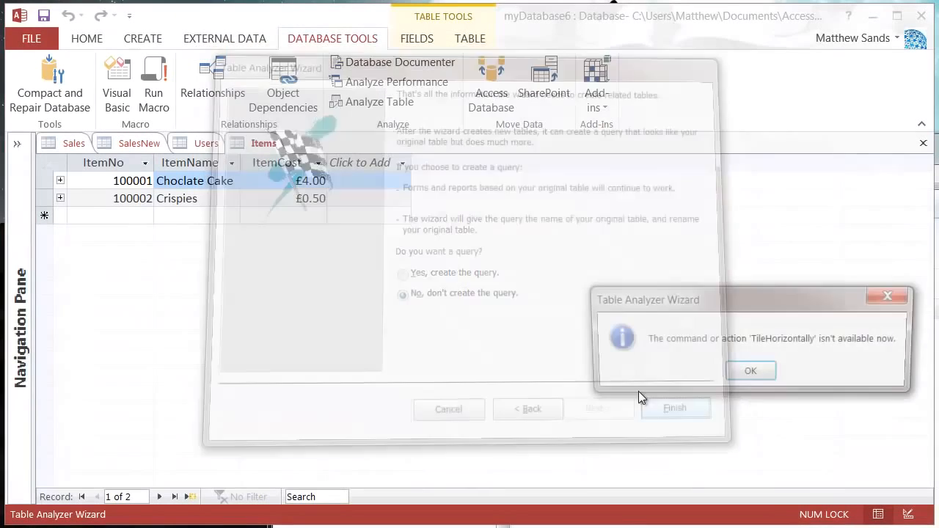
{"action": "left_click", "coordinate": [747, 375]}
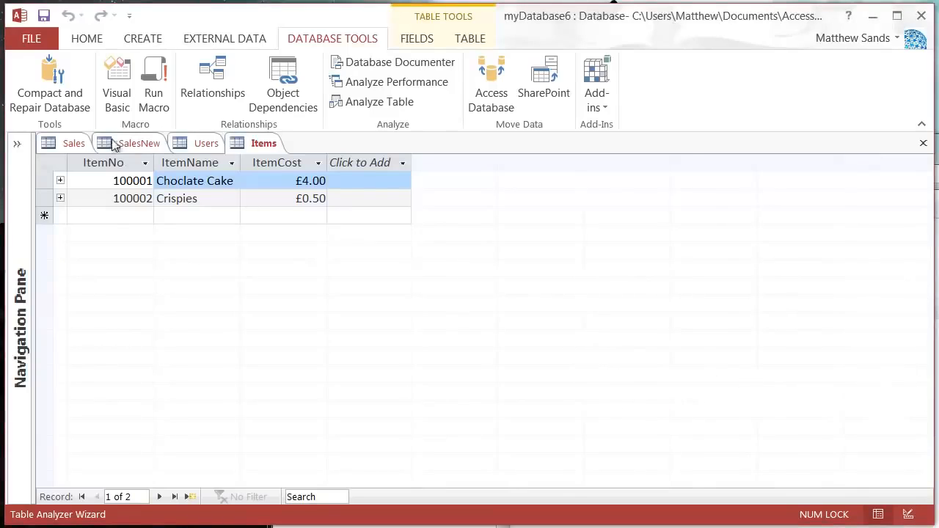
Open SalesNew from the expanded, widened table list and fit its Lookup to Users and Lookup to Items columns to their contents.
{"action": "left_click", "coordinate": [17, 146]}
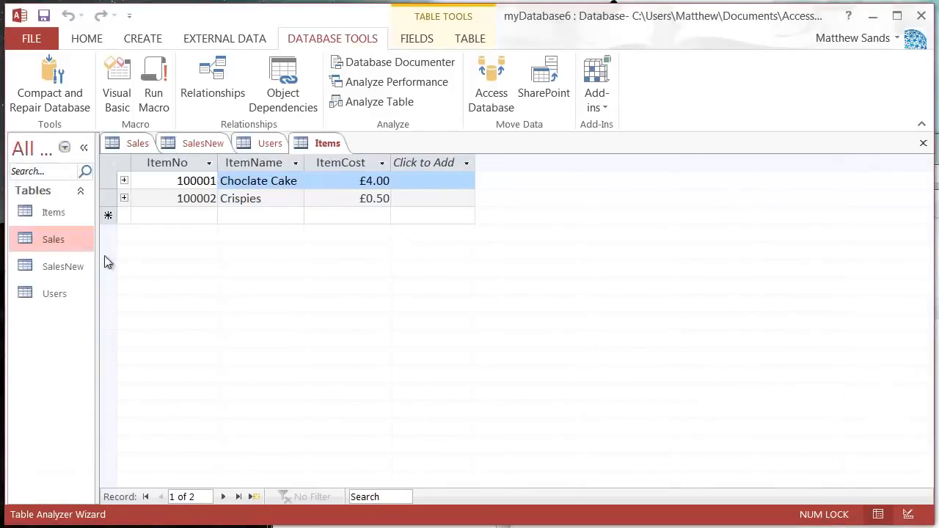
{"action": "left_click_drag", "start_coordinate": [99, 232], "coordinate": [130, 233]}
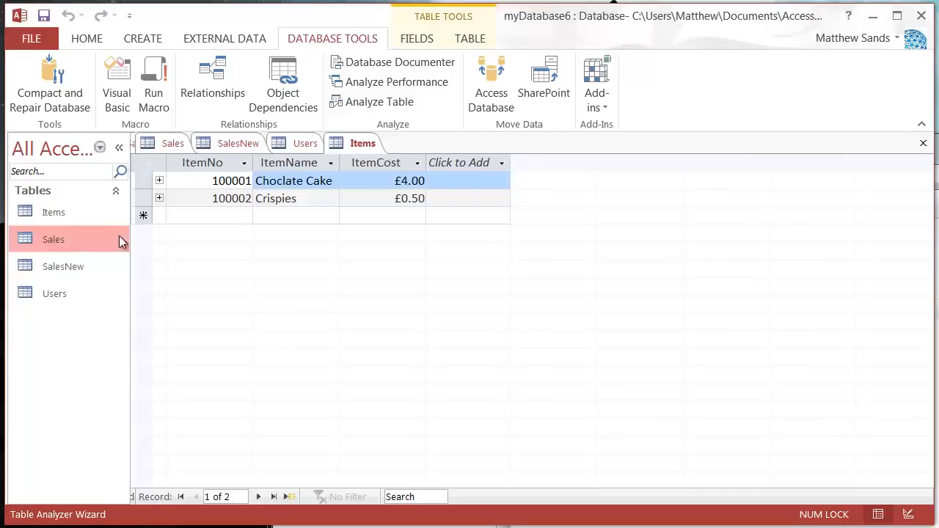
{"action": "double_click", "coordinate": [78, 267]}
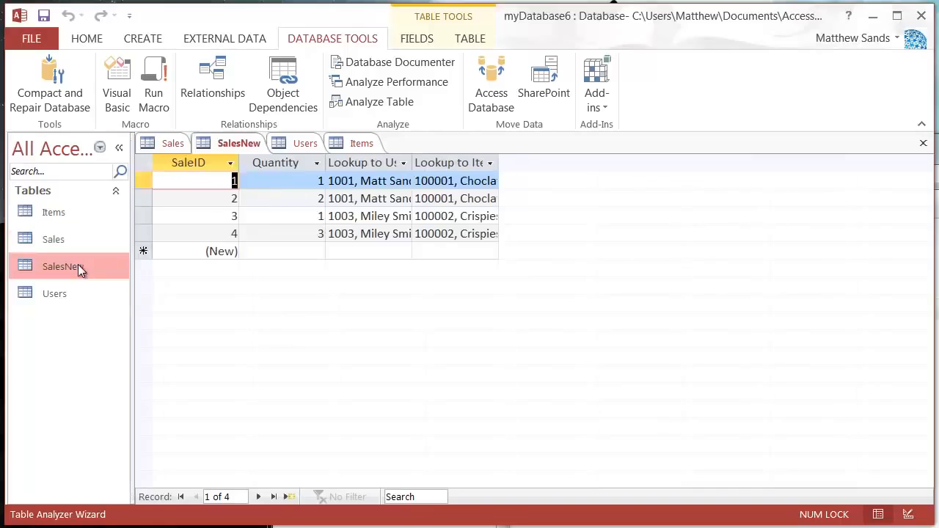
{"action": "double_click", "coordinate": [414, 162]}
{"action": "double_click", "coordinate": [550, 162]}
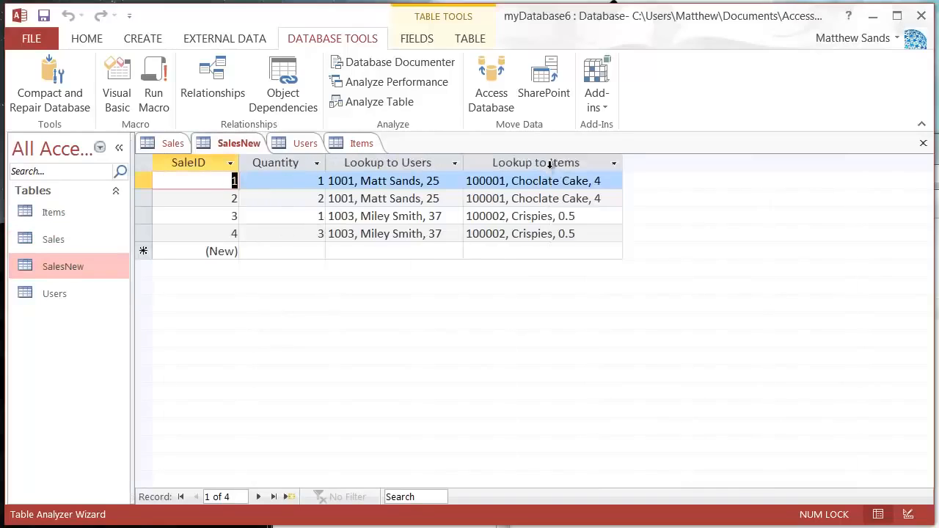
Open the Users table and the Items table to review the records split into each.
{"action": "left_click", "coordinate": [60, 293]}
{"action": "double_click", "coordinate": [60, 293]}
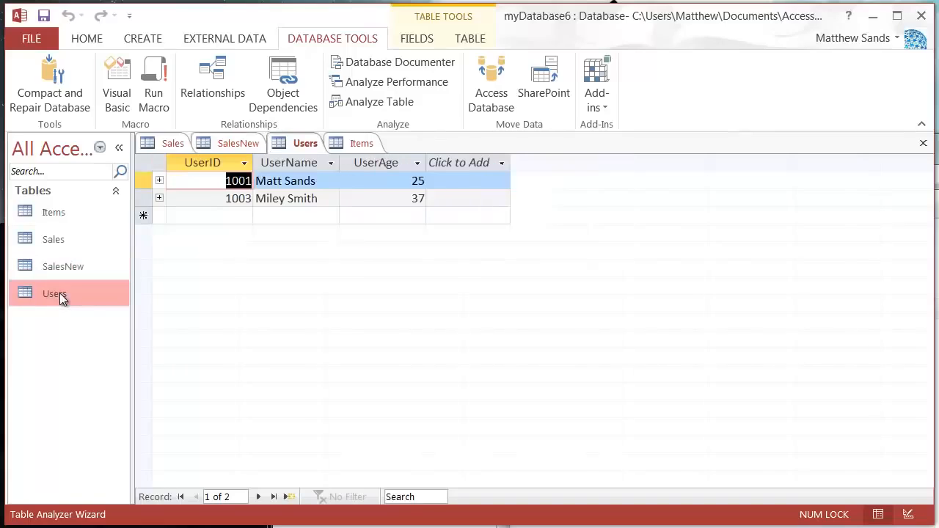
{"action": "double_click", "coordinate": [71, 212]}
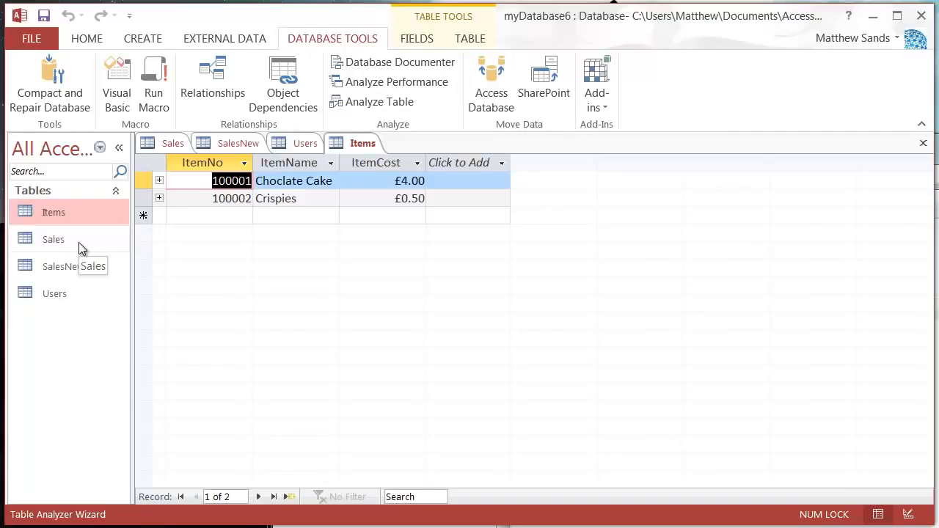
Return to SalesNew and examine the Lookup to Users field and its list of choices across the sales records.
{"action": "double_click", "coordinate": [77, 266]}
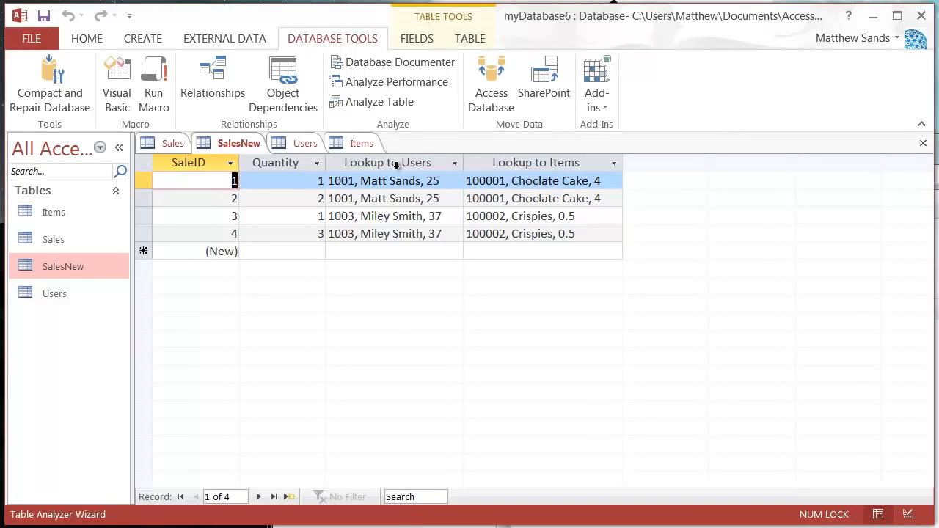
{"action": "left_click", "coordinate": [445, 197]}
{"action": "left_click", "coordinate": [444, 182]}
{"action": "left_click", "coordinate": [454, 181]}
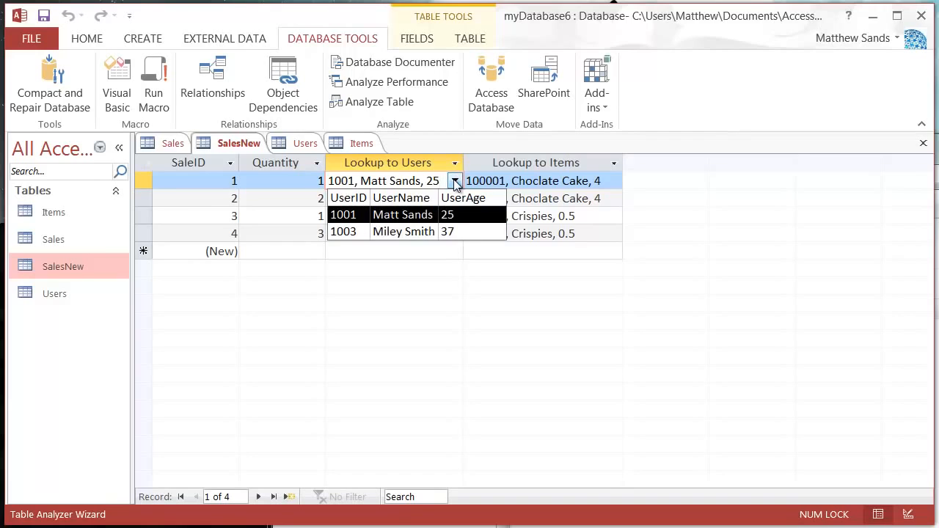
{"action": "left_click", "coordinate": [455, 182]}
{"action": "left_click", "coordinate": [454, 198]}
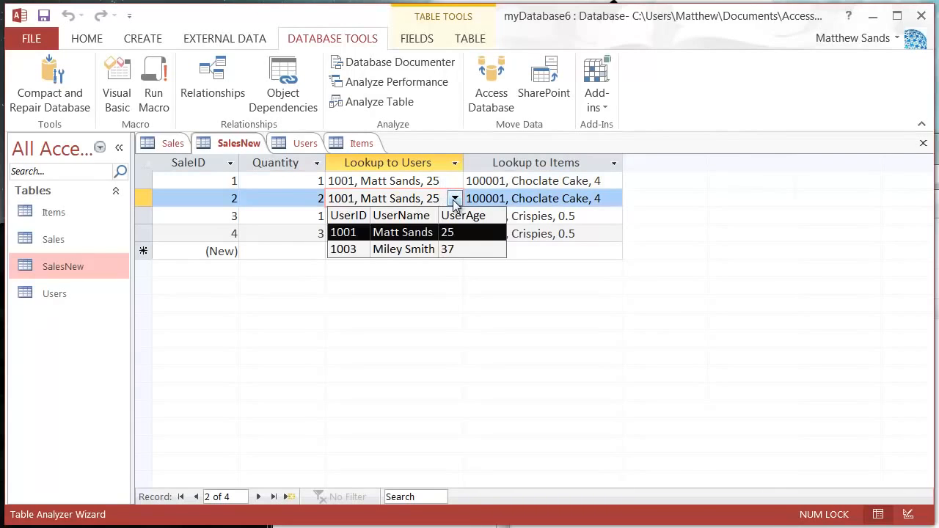
{"action": "left_click", "coordinate": [454, 199]}
{"action": "left_click", "coordinate": [445, 217]}
{"action": "left_click", "coordinate": [455, 216]}
{"action": "left_click", "coordinate": [455, 216]}
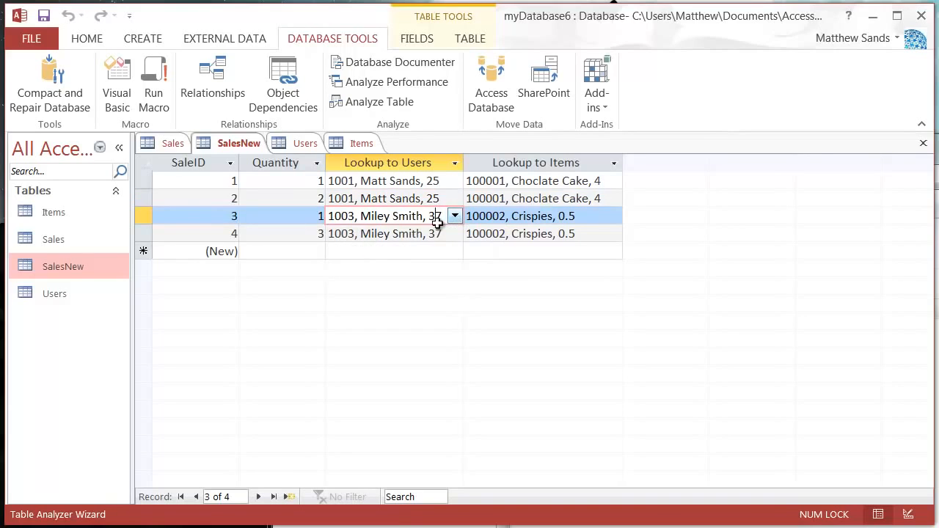
{"action": "left_click", "coordinate": [431, 234]}
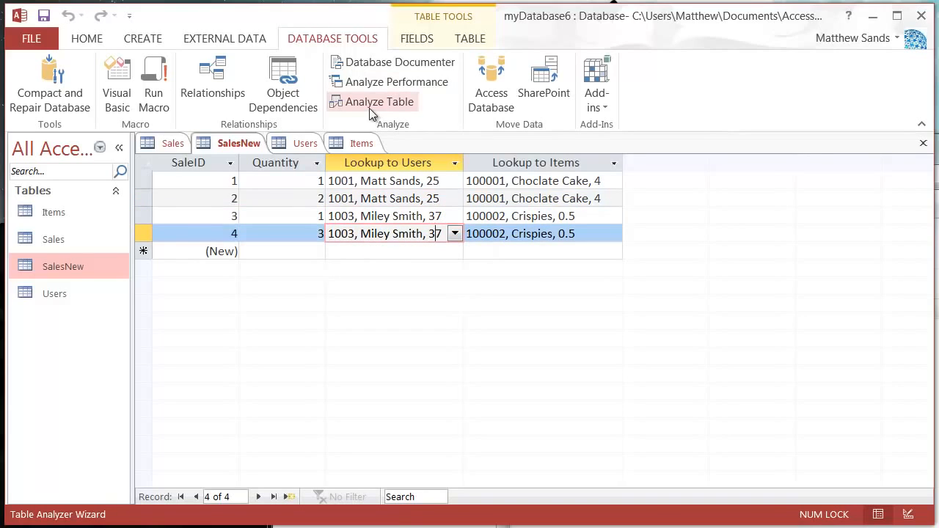